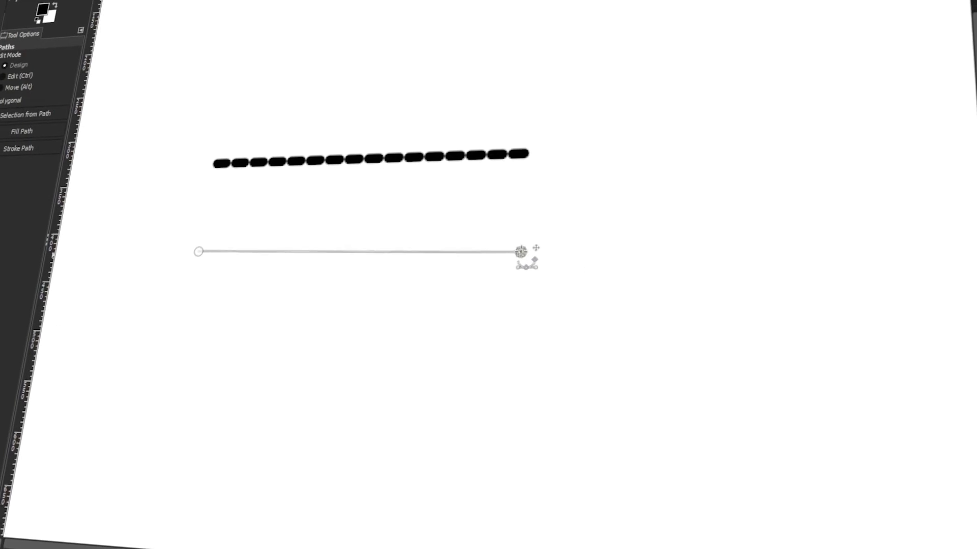
Start from an empty white canvas holding only a Background layer.
left_click(21, 149)
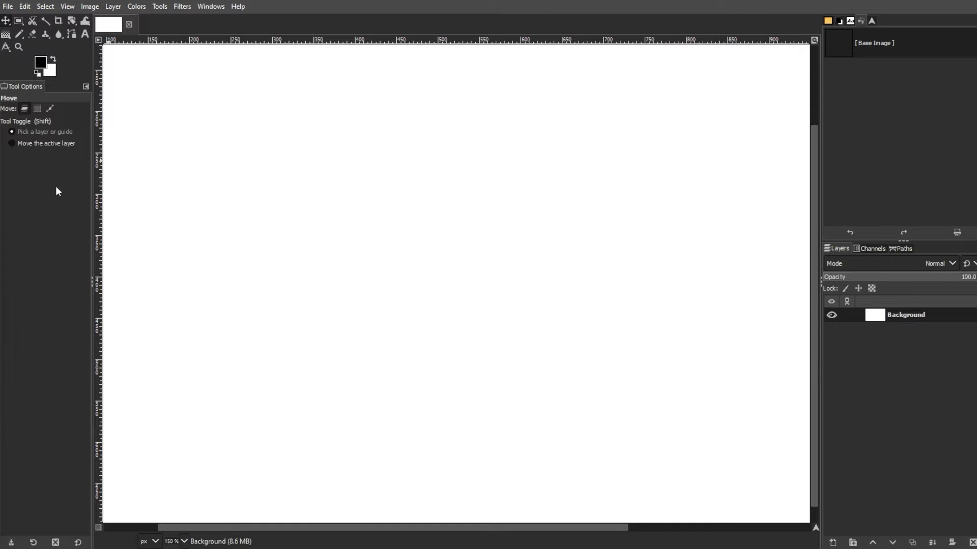
Draw a level two-anchor path across the upper canvas with the Paths tool.
left_click(69, 38)
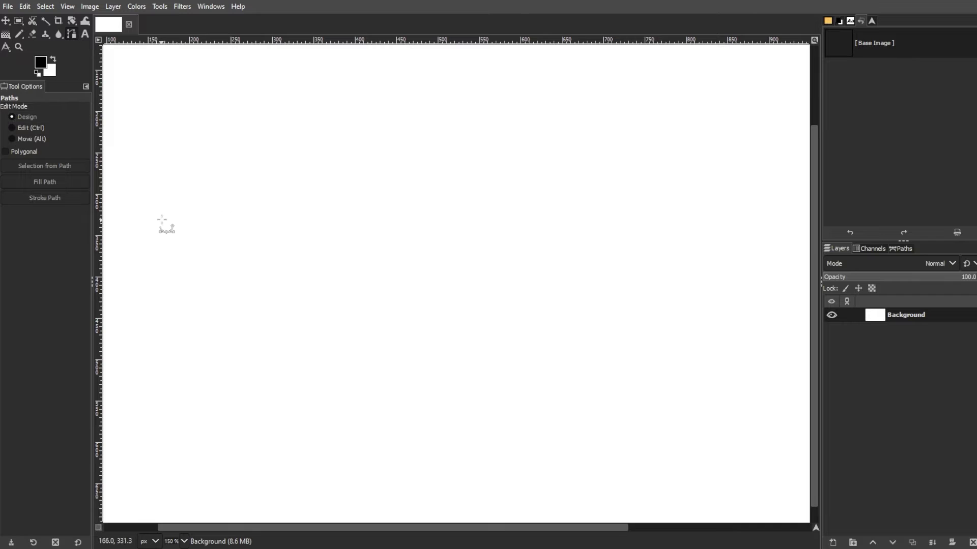
left_click(162, 219)
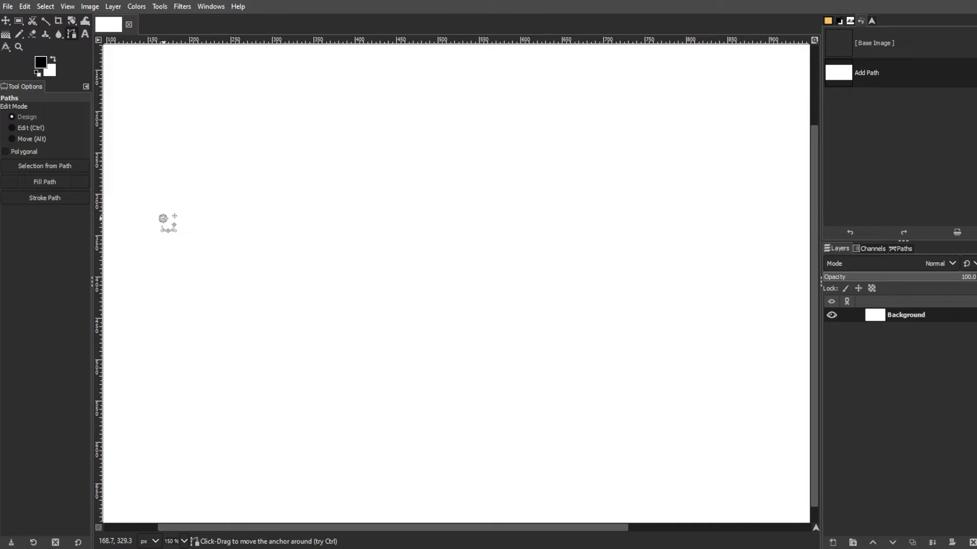
left_click(417, 219)
mouse_move(416, 218)
left_mouse_down()
mouse_move(435, 219)
mouse_move(419, 218)
left_mouse_up()
key("ctrl+z")
key("ctrl+y")
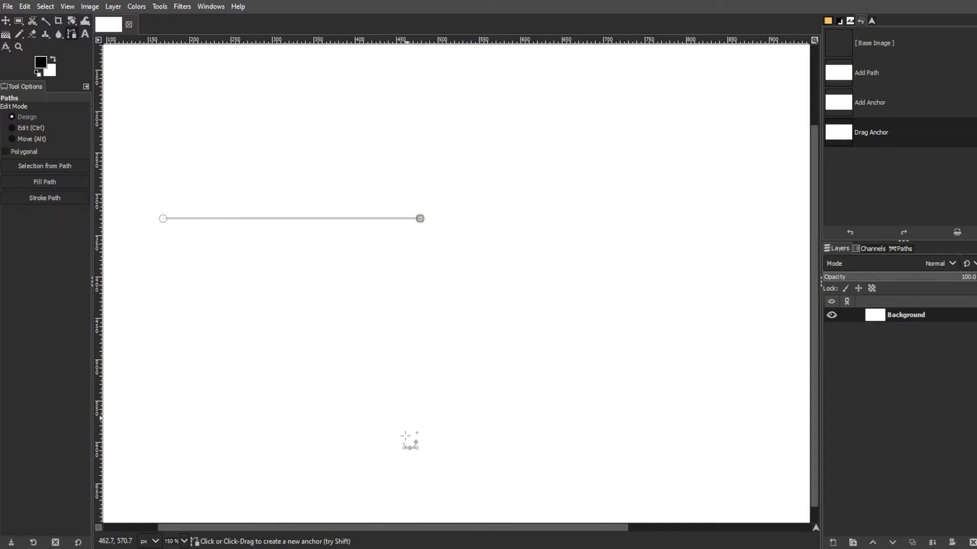
left_click_drag(336, 527, 281, 524)
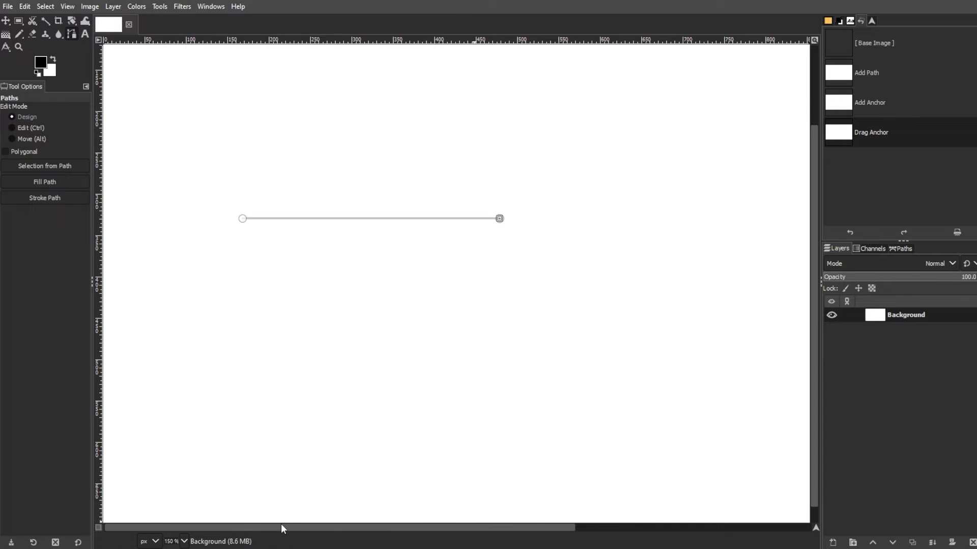
left_click(43, 198)
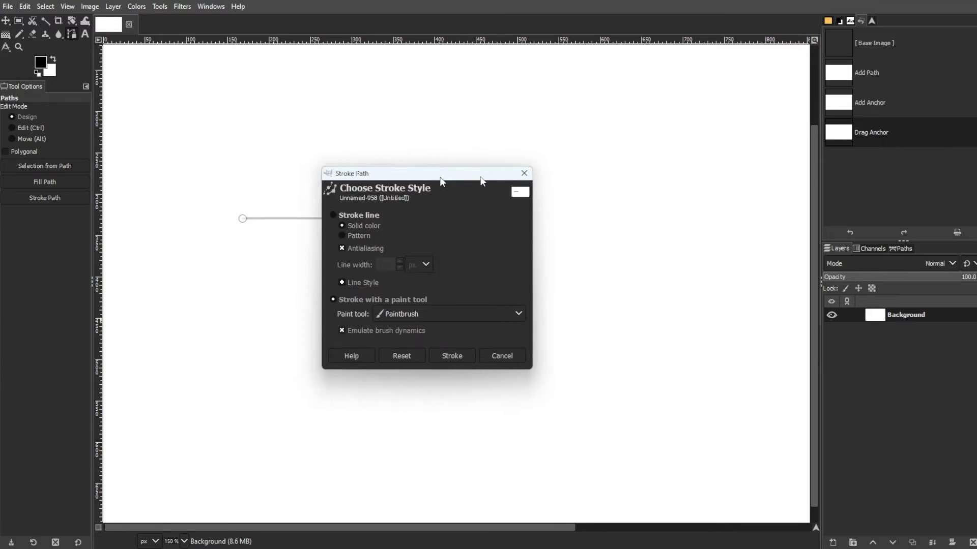
Stroke the path as a 10 px stroke line using the default dash preset.
left_click_drag(44, 125, 667, 141)
left_click(659, 278)
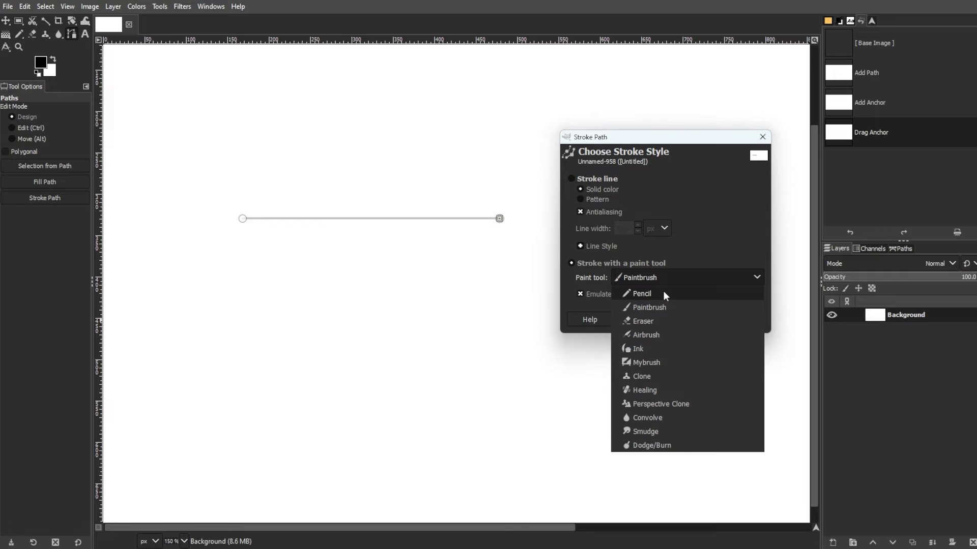
left_click(663, 295)
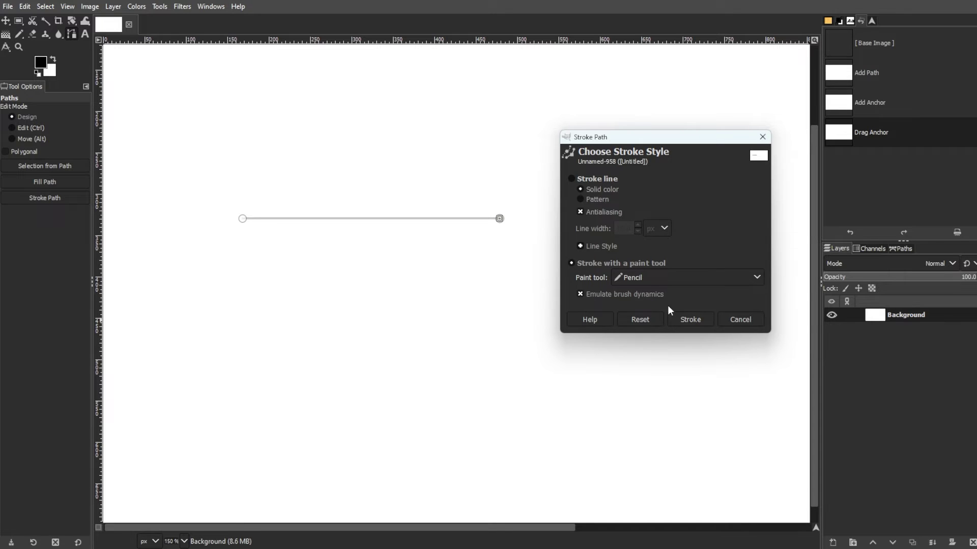
left_click(571, 178)
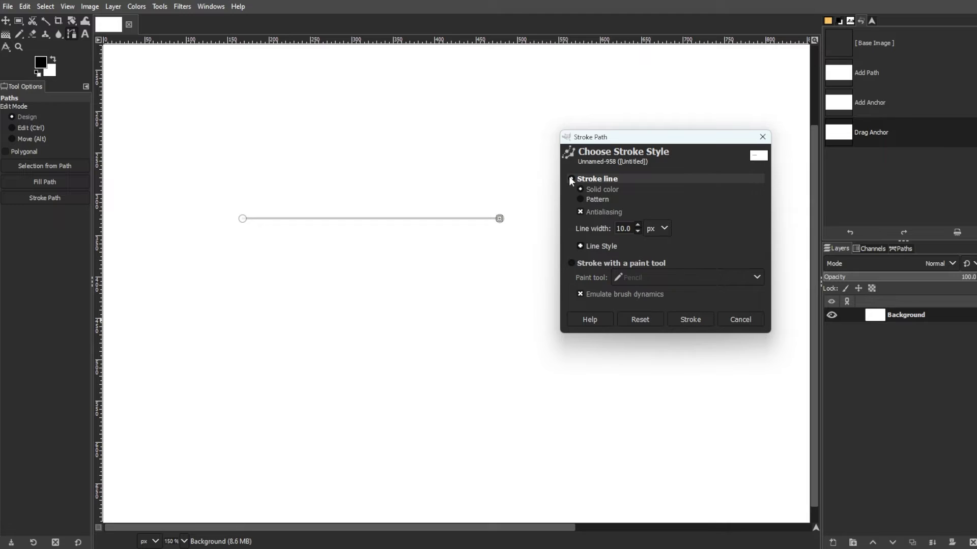
left_click(570, 264)
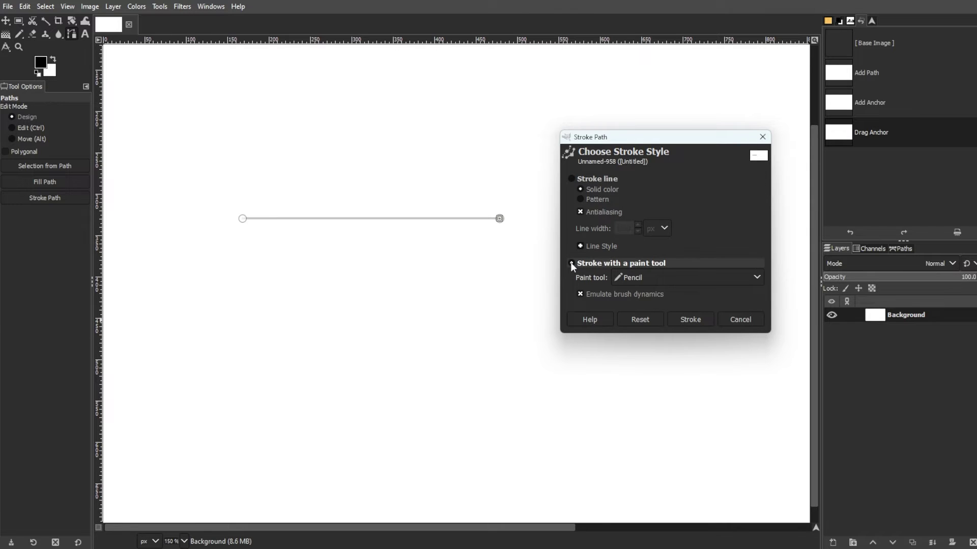
left_click(572, 177)
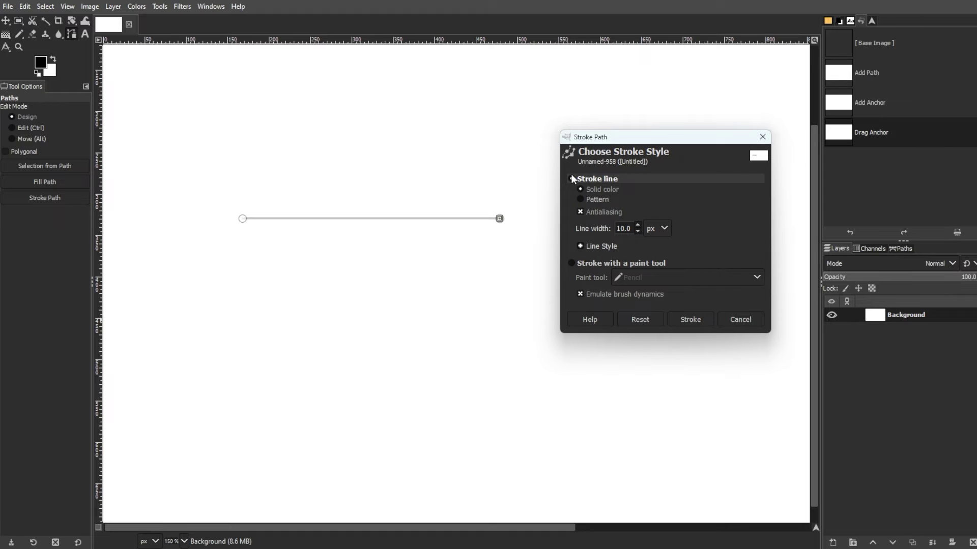
left_click(581, 247)
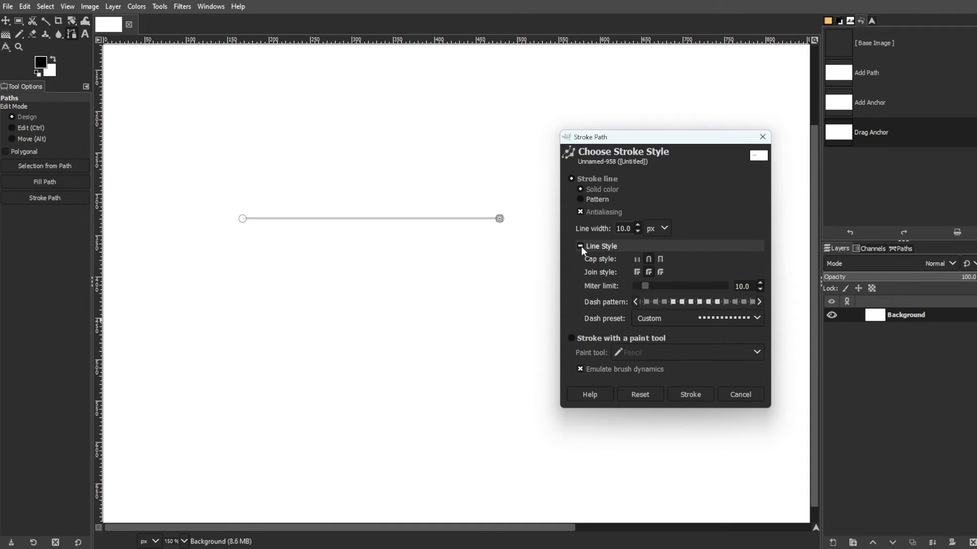
left_click(692, 398)
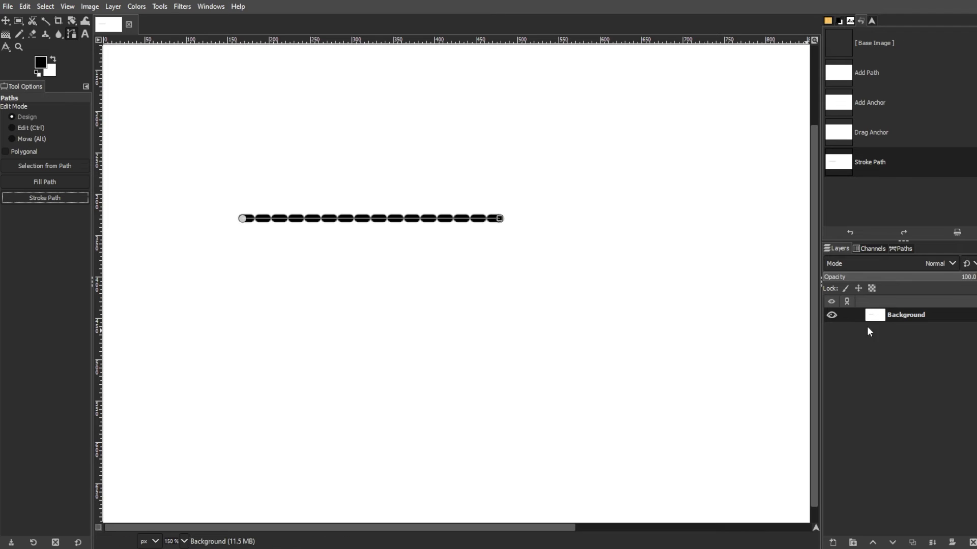
Undo stray anchors and place a new two-anchor path below the dashed line.
left_click(900, 248)
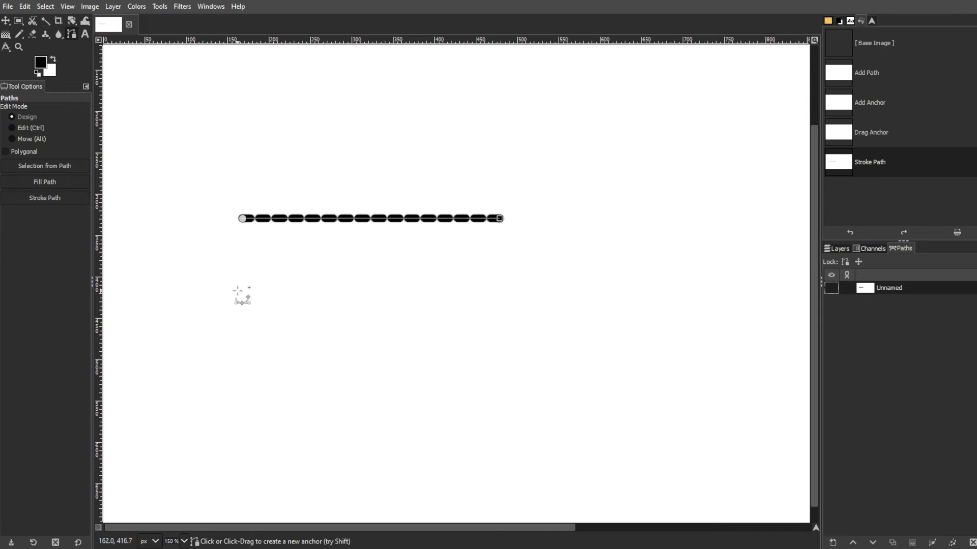
left_click(239, 292)
left_click(502, 297)
key("ctrl+z")
key("ctrl+z")
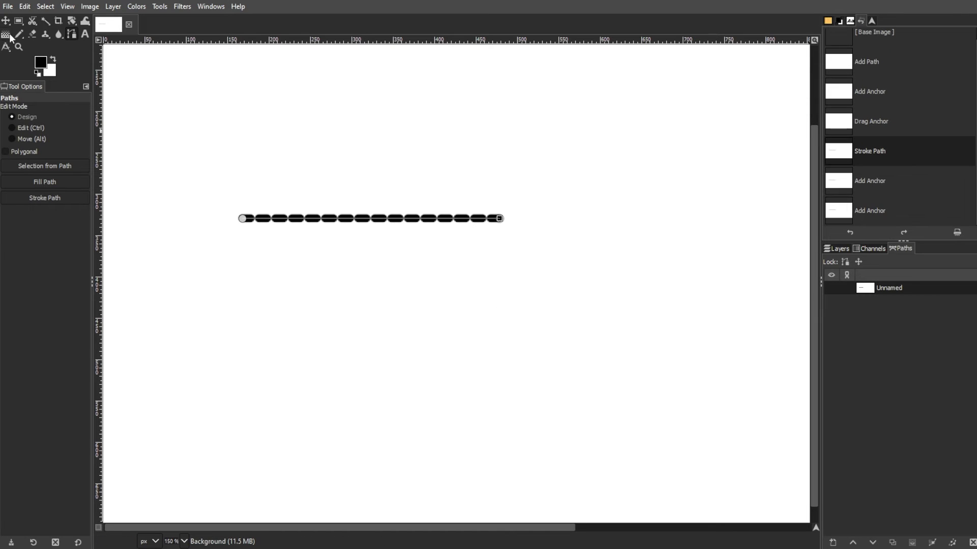
left_click(237, 294)
left_click(501, 293)
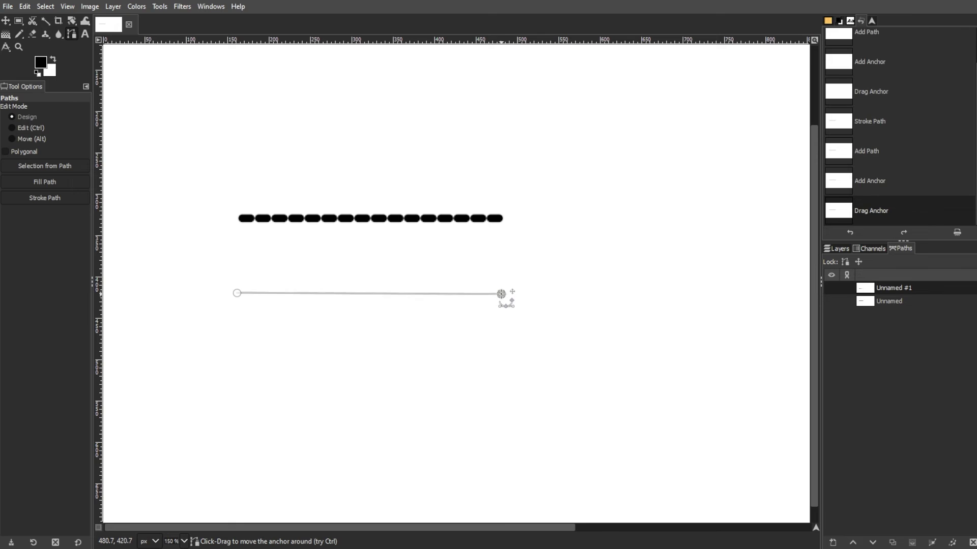
left_click(50, 197)
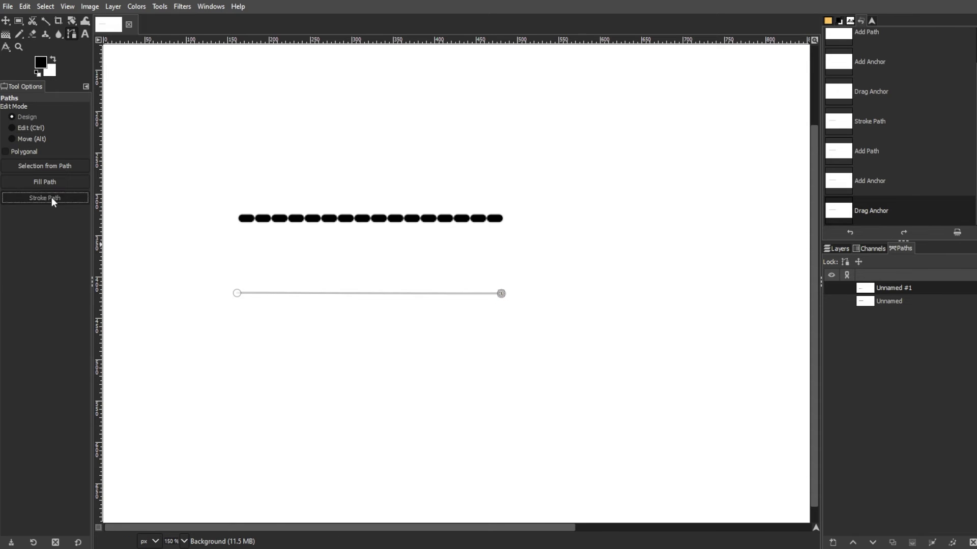
Stroke the second path with a lowered miter limit and the Line dash preset.
left_click(457, 238)
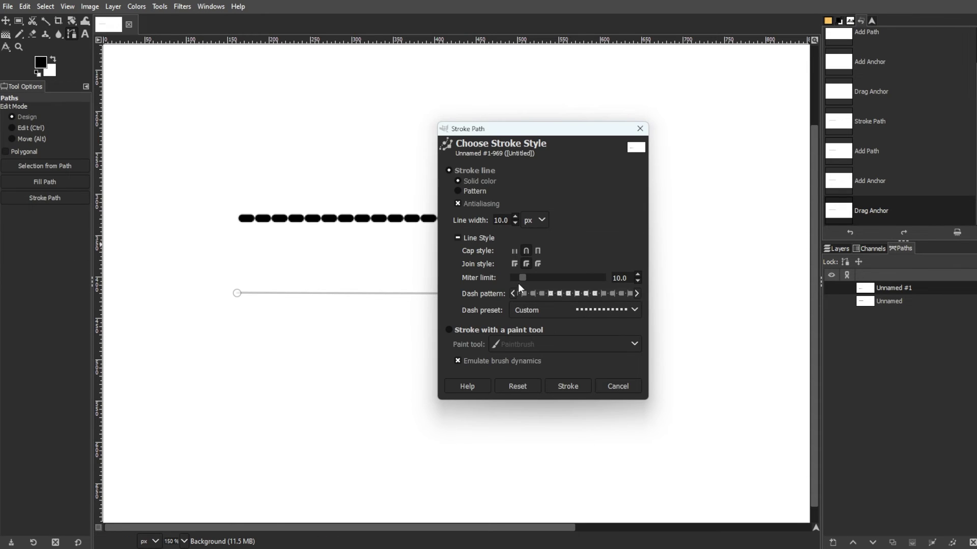
left_click_drag(518, 283, 509, 277)
left_click(513, 294)
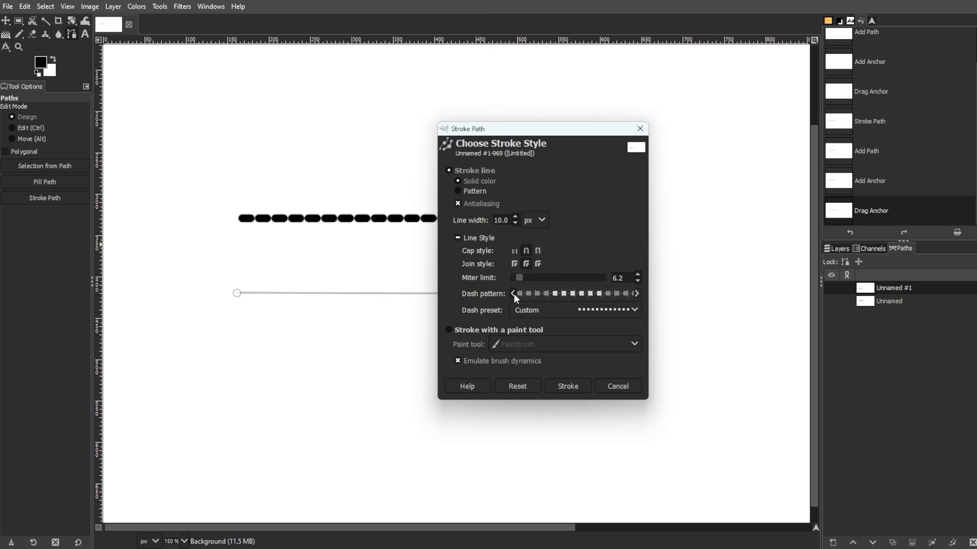
left_click(535, 313)
left_click(552, 338)
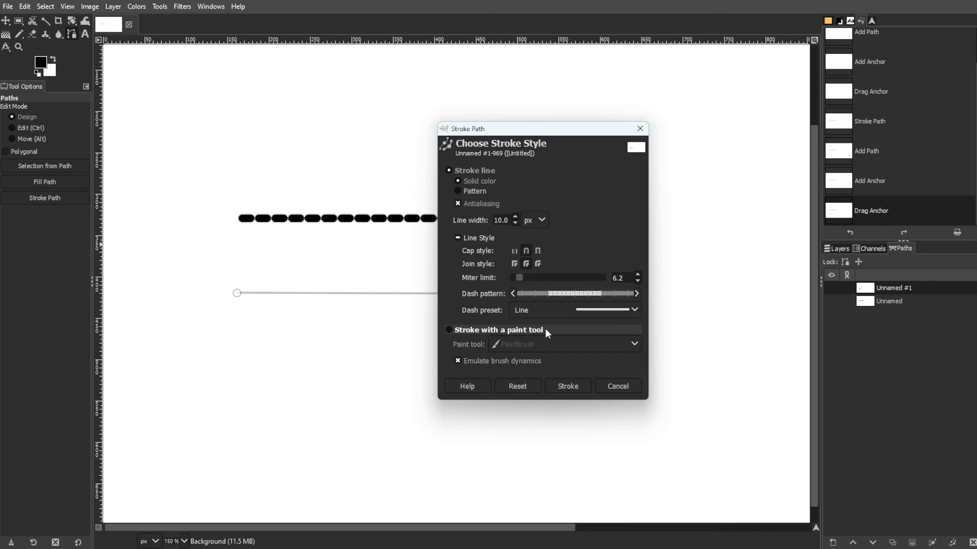
left_click(567, 386)
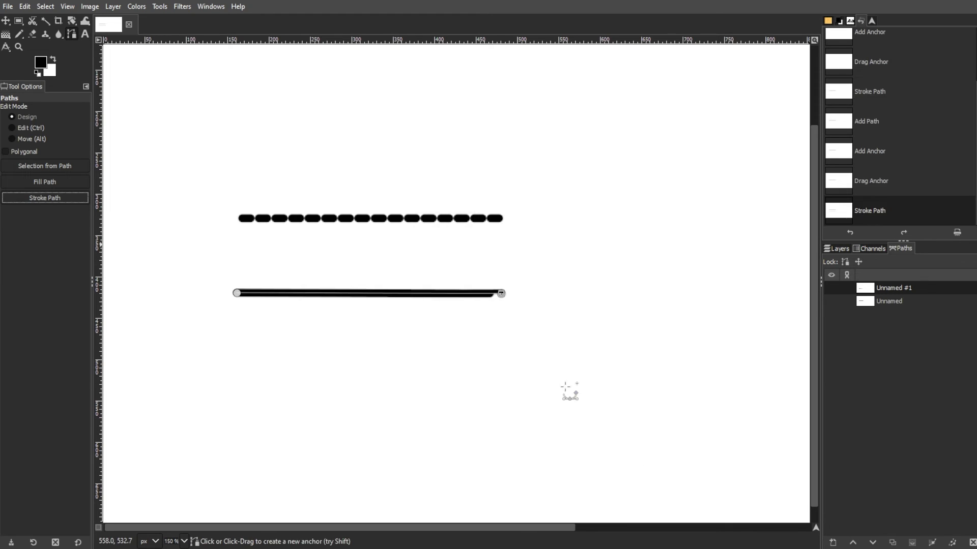
Discard the stray anchor and draw a fresh, level two-anchor path below the solid line.
left_click(233, 368)
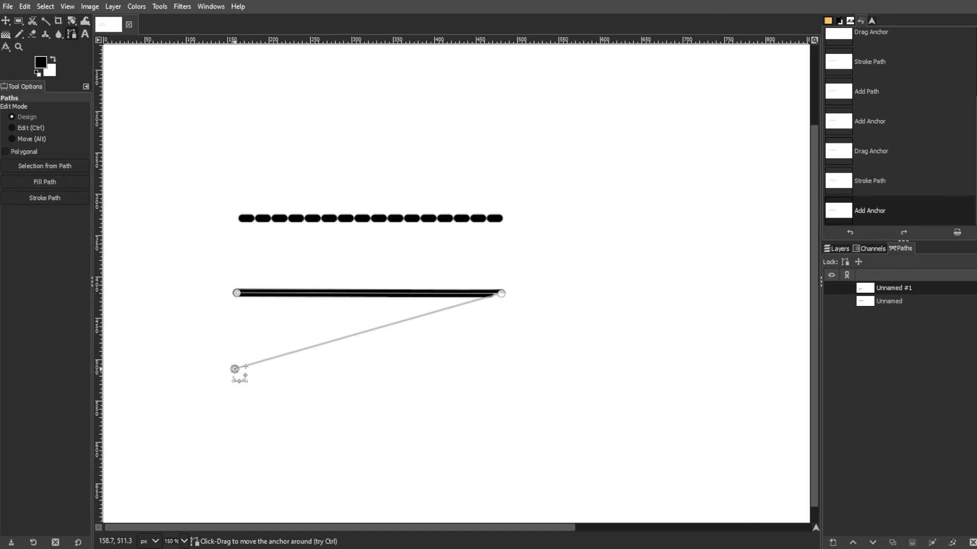
key("ctrl+z")
key("m")
left_click(70, 35)
left_click(238, 354)
left_click(504, 354)
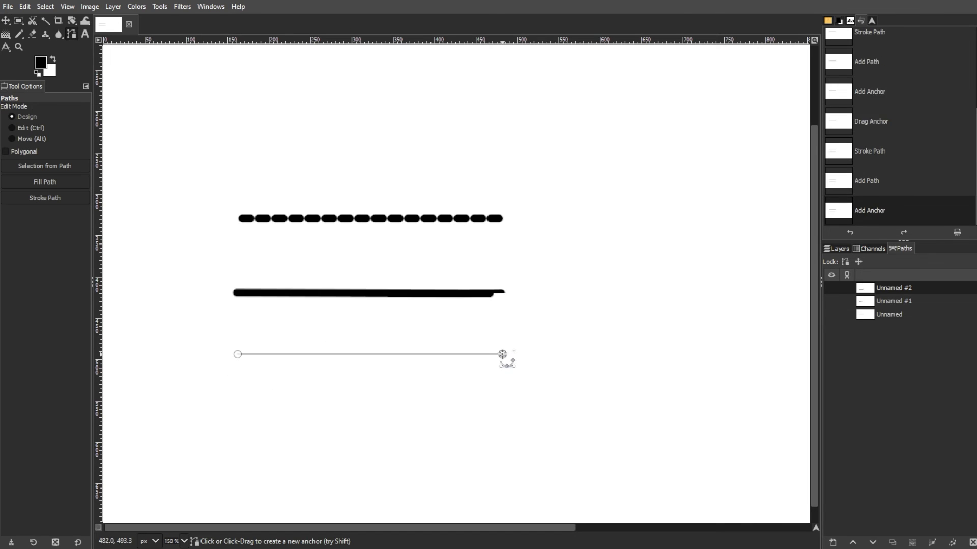
left_click_drag(504, 354, 501, 353)
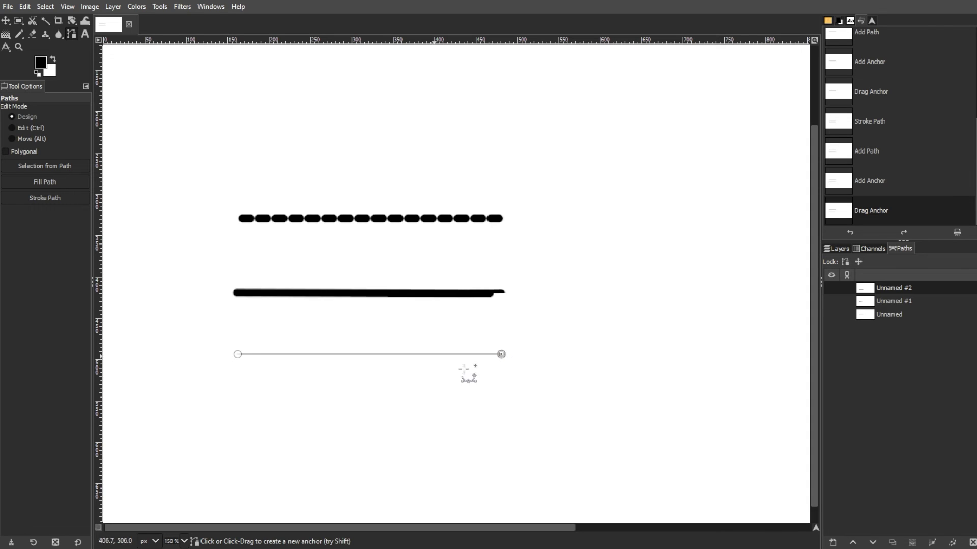
left_click(45, 198)
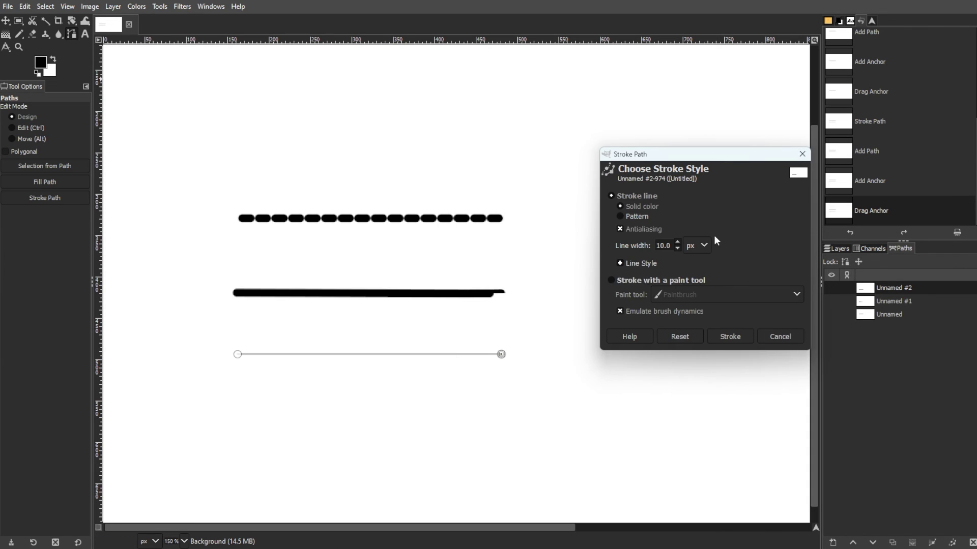
Stroke the third path as a solid line with a raised miter limit.
left_click(619, 263)
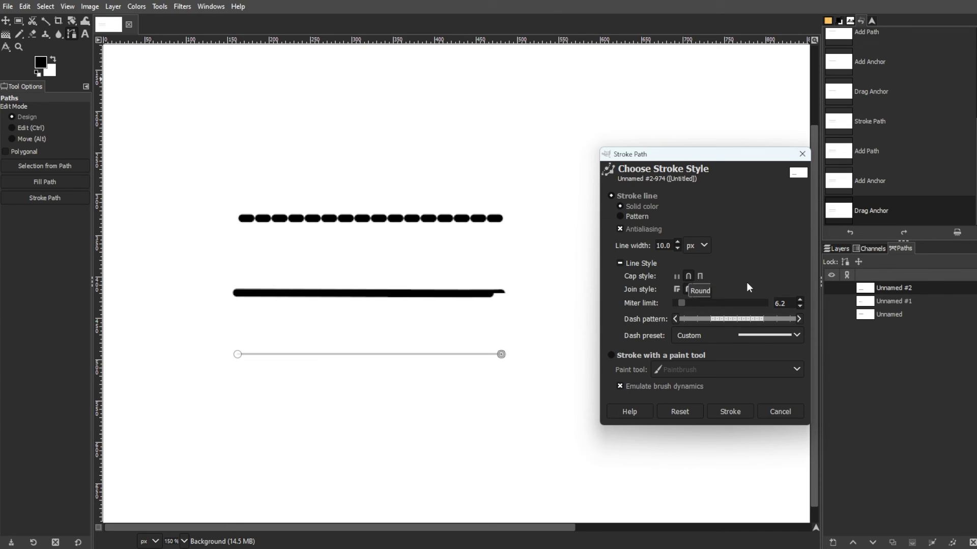
left_click(799, 300)
left_click(800, 300)
left_click(799, 299)
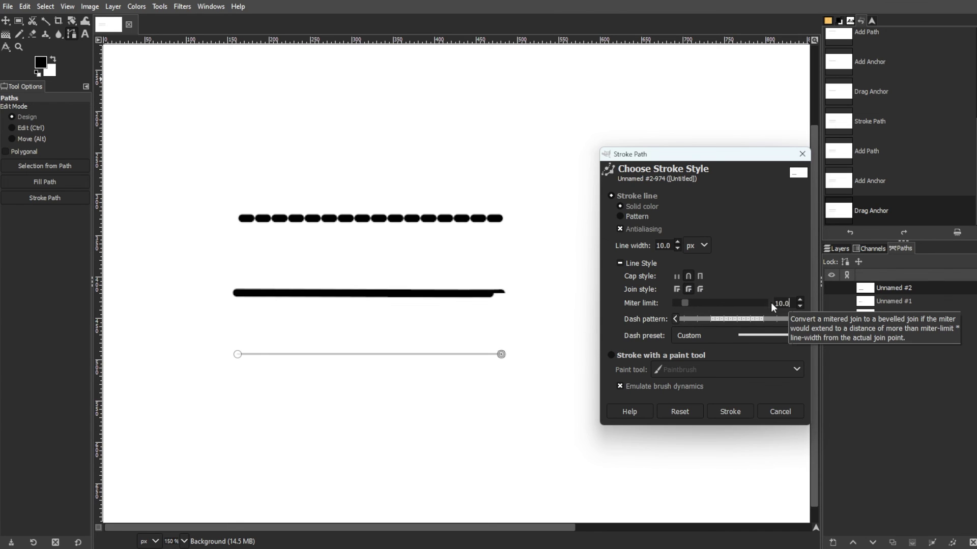
left_click(725, 410)
key("m")
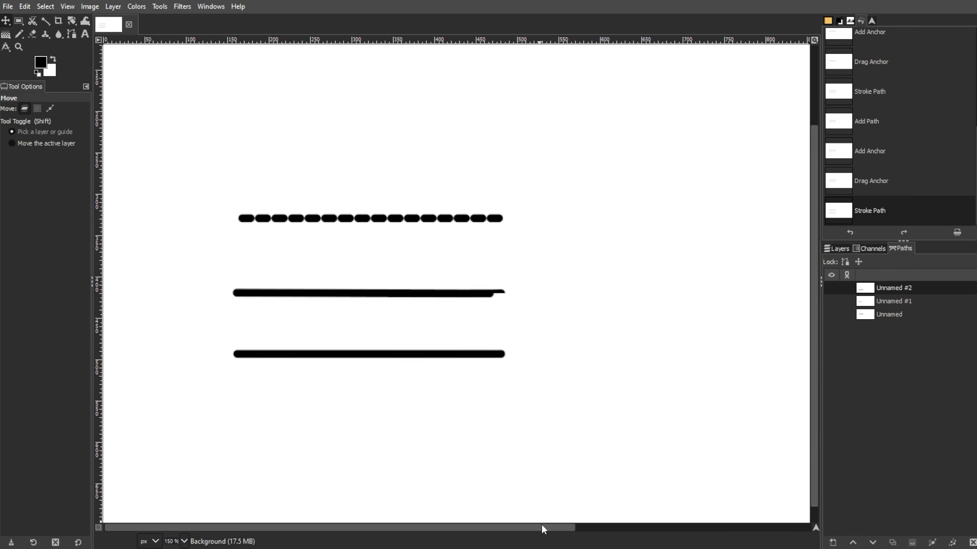
key("2")
scroll(477, 530, "left", 2)
scroll(477, 531, "up", 3)
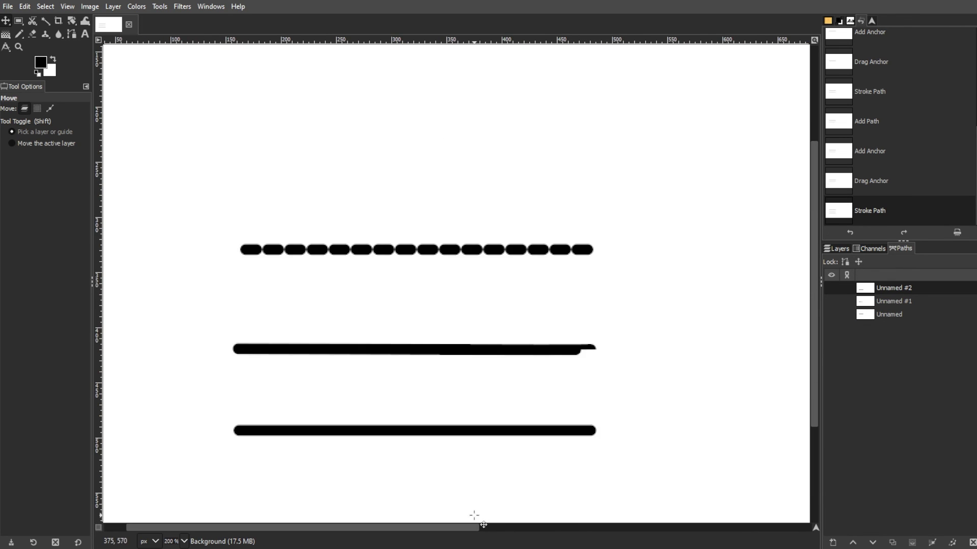
scroll(816, 287, "down", 3)
scroll(816, 245, "up", 2)
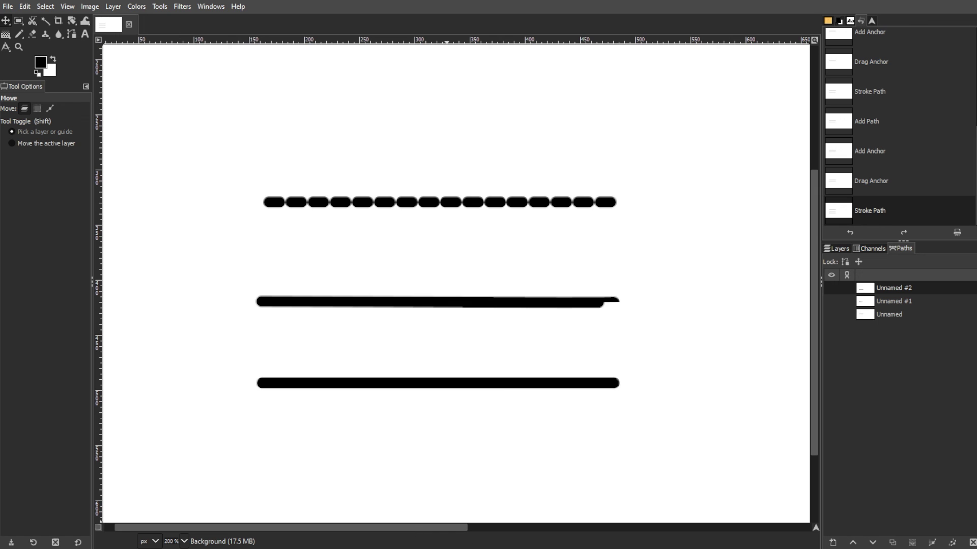